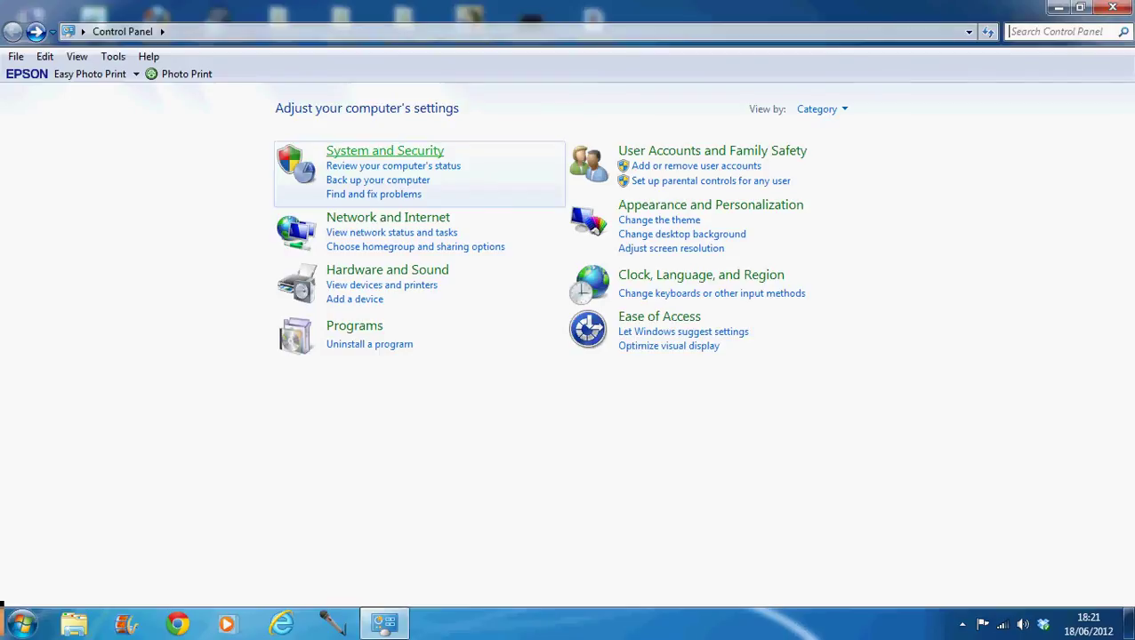
# Go to System and Security and open the Administrative Tools folder, leaving no tool selected.
pyautogui.click(400, 151)
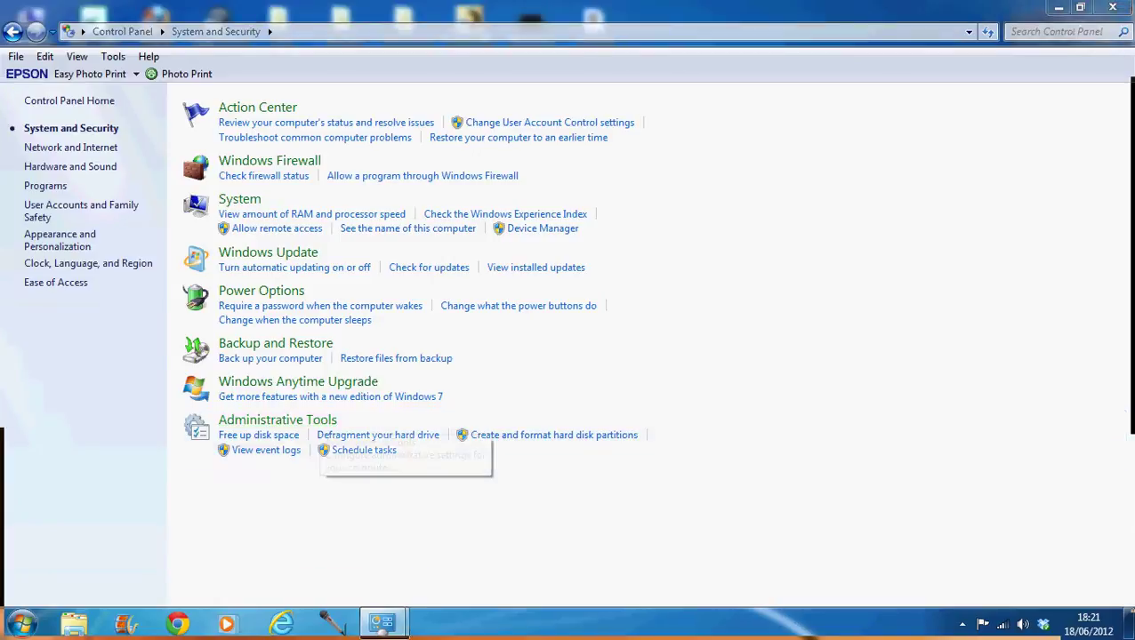
pyautogui.click(311, 421)
pyautogui.moveTo(214, 454); pyautogui.dragTo(299, 175)
pyautogui.click(231, 427)
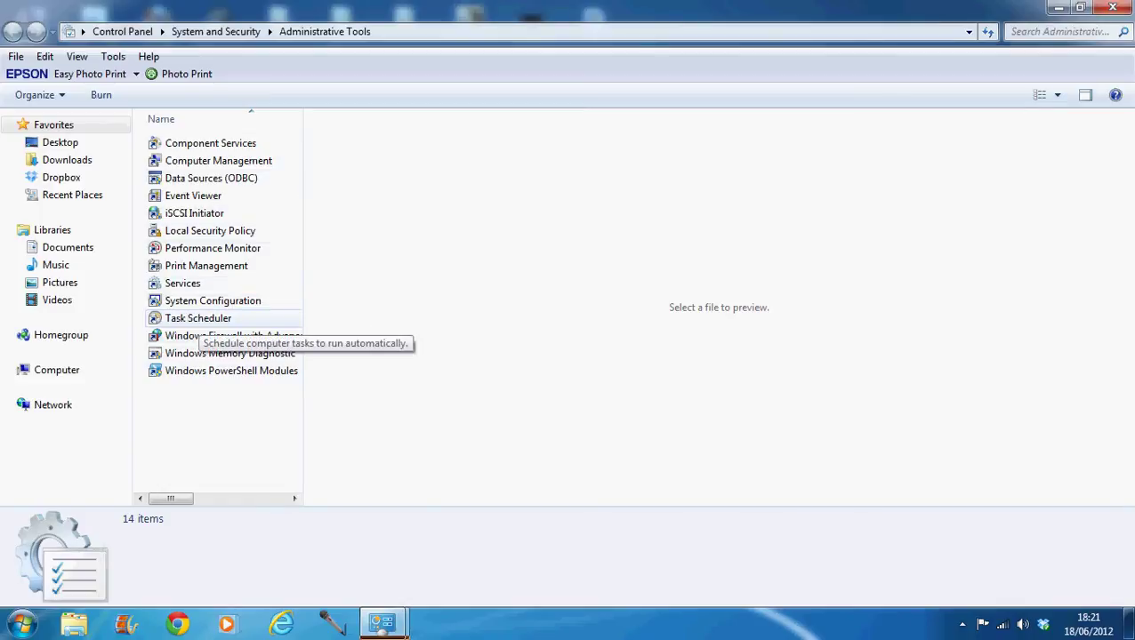
# Launch Task Scheduler and start the Create Basic Task wizard from the Action menu.
pyautogui.click(197, 318)
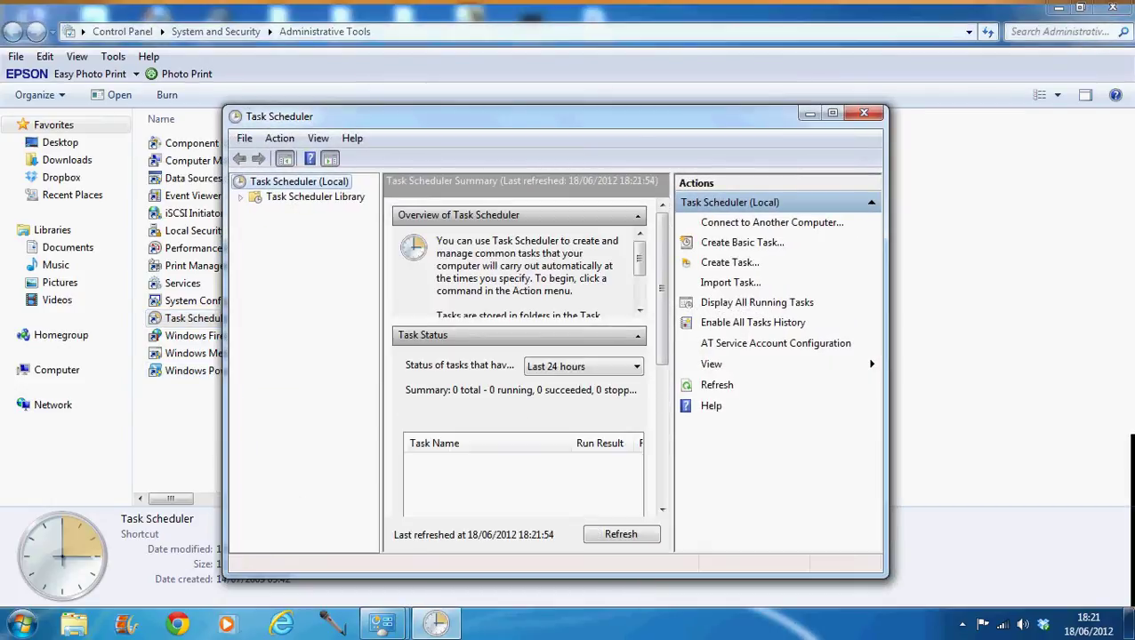
pyautogui.click(279, 139)
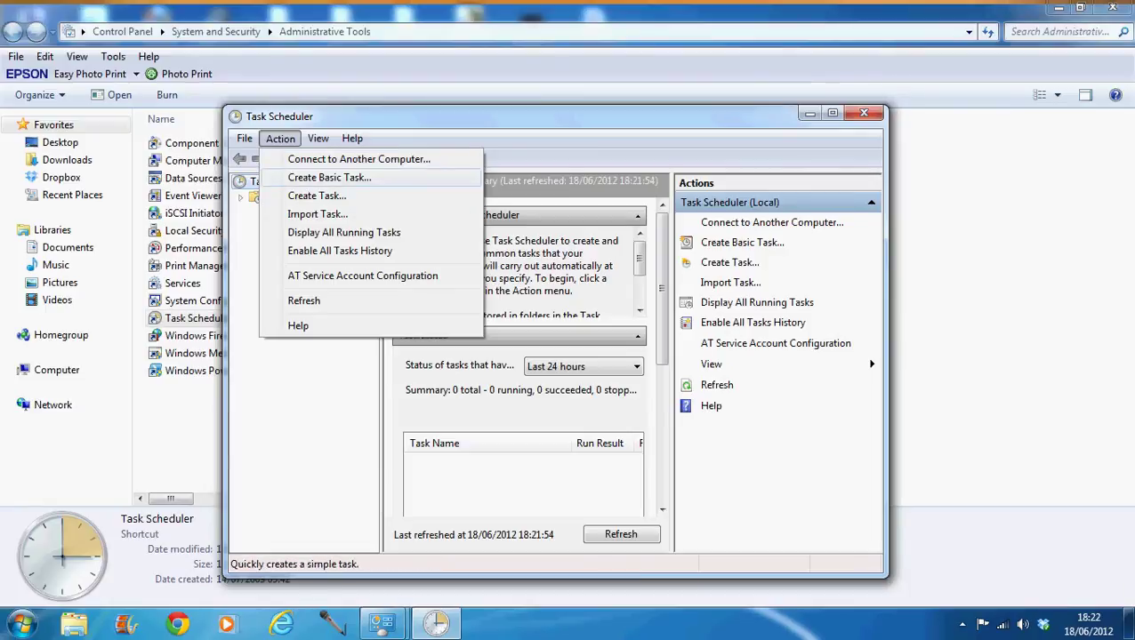
pyautogui.press('Return')
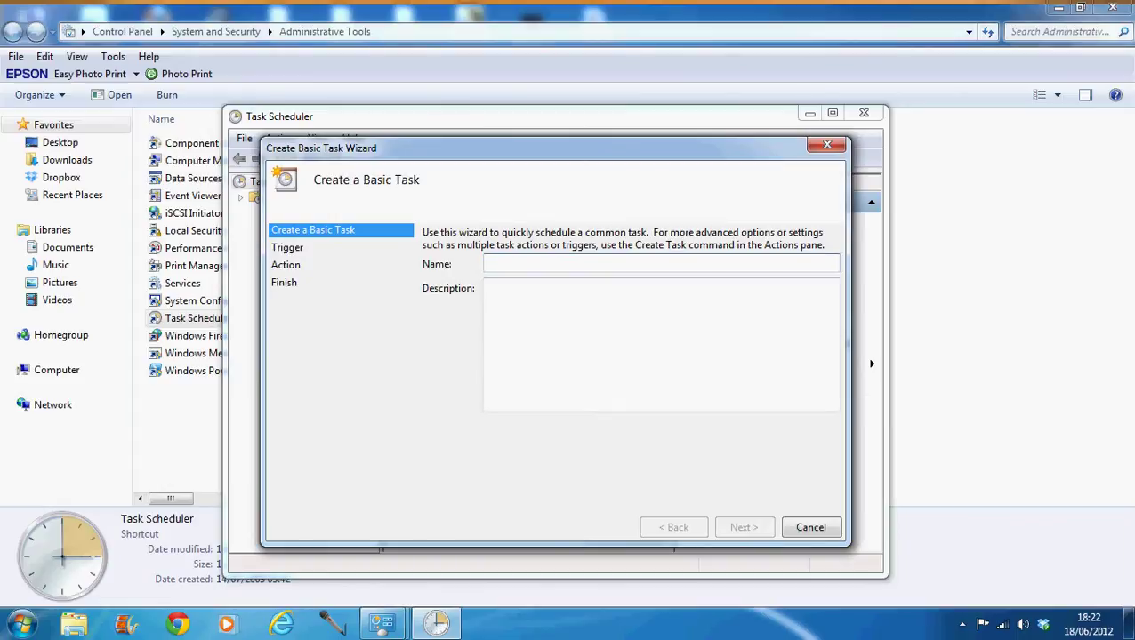
# Name the new task 'Shut down pc @3.00a.m'.
pyautogui.write('T')
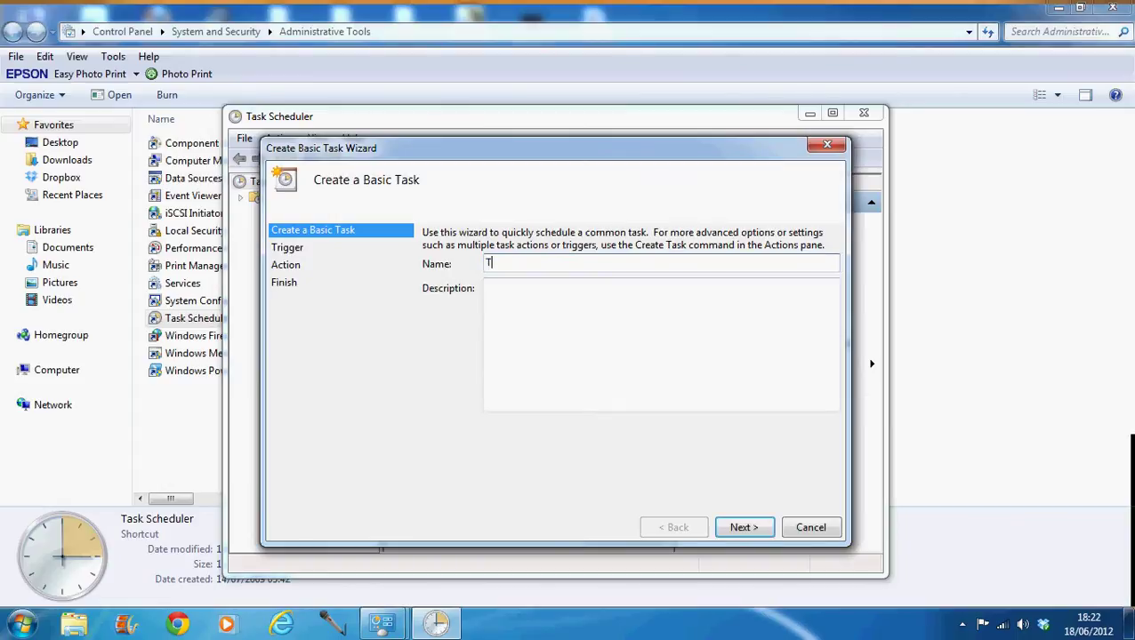
pyautogui.press('BackSpace')
pyautogui.write('Shut down pc @')
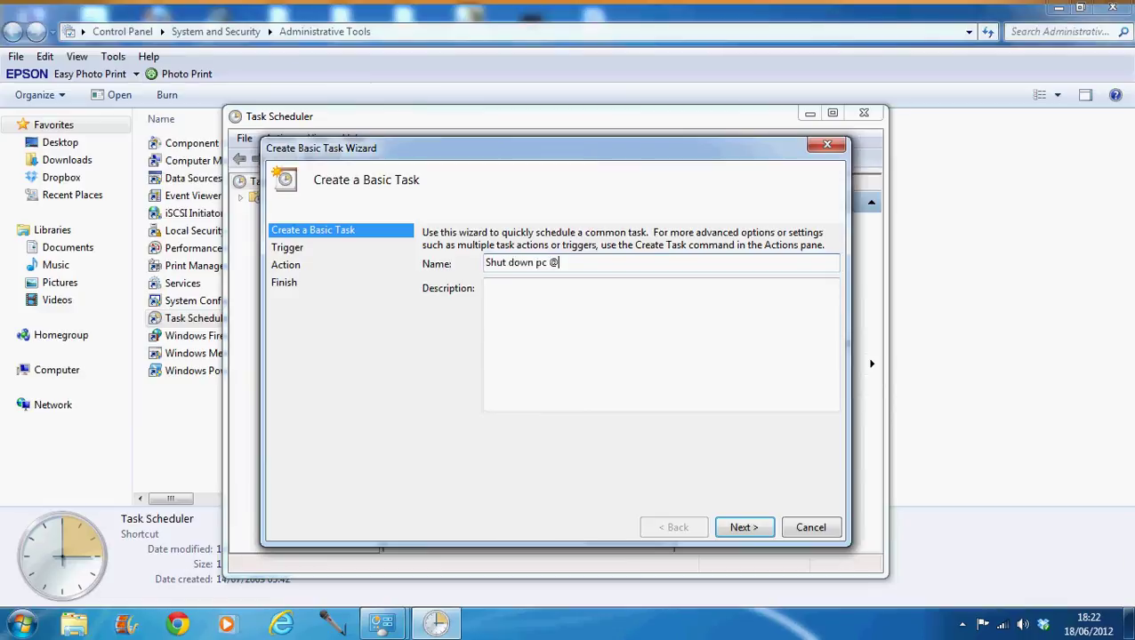
pyautogui.write('3.00a.')
pyautogui.write('m')
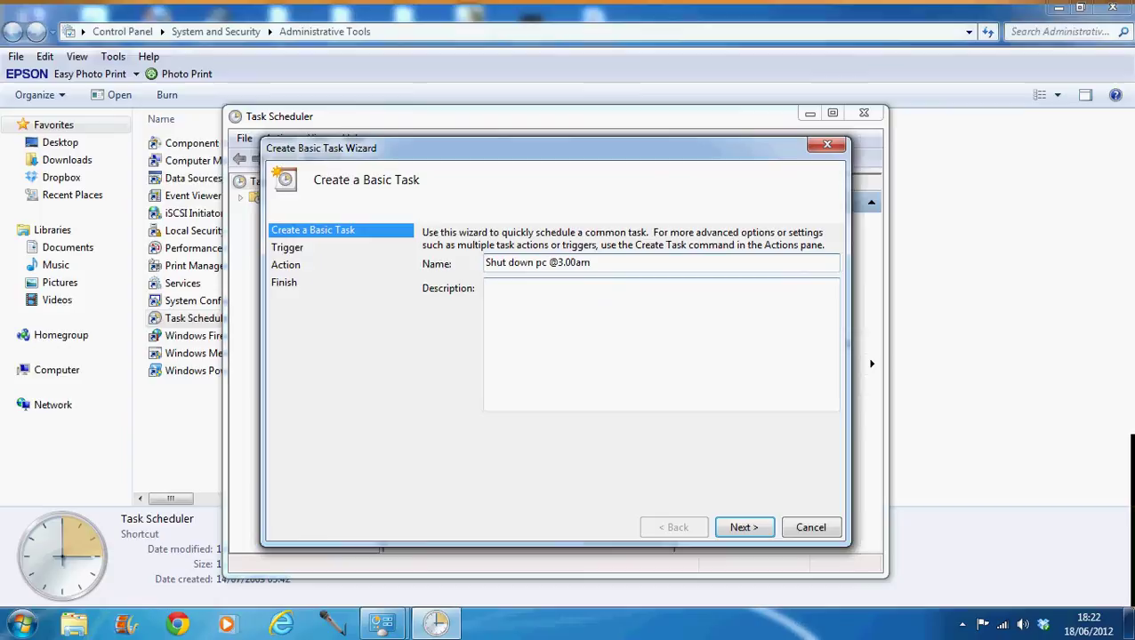
# Give the task a one-time trigger starting 19/06/2012 at 03:00:00.
pyautogui.click(743, 527)
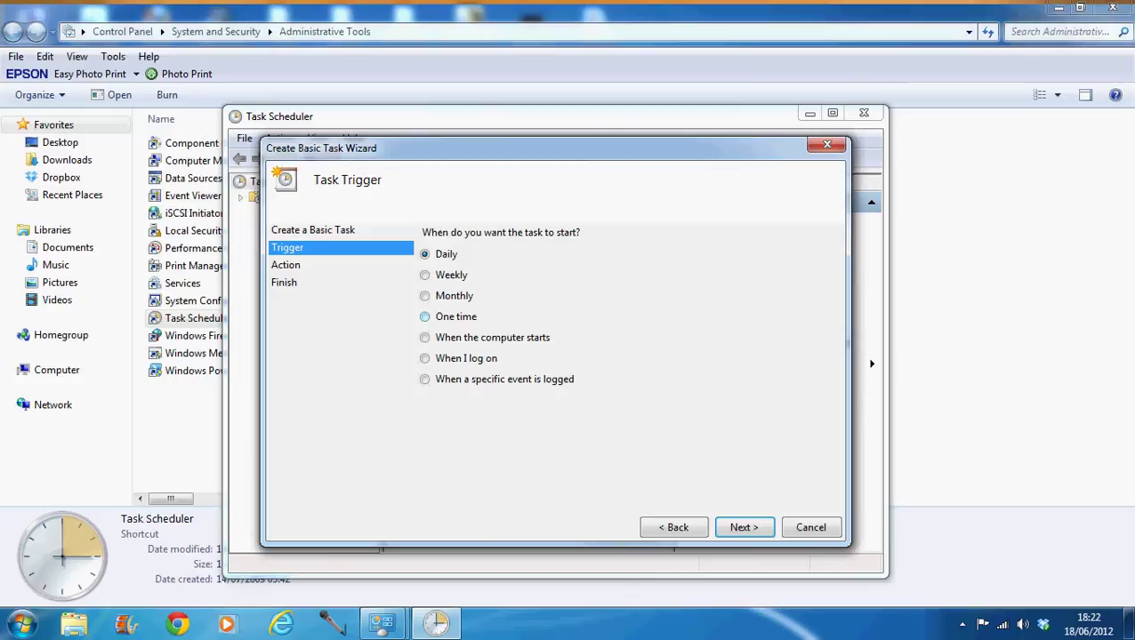
pyautogui.click(424, 317)
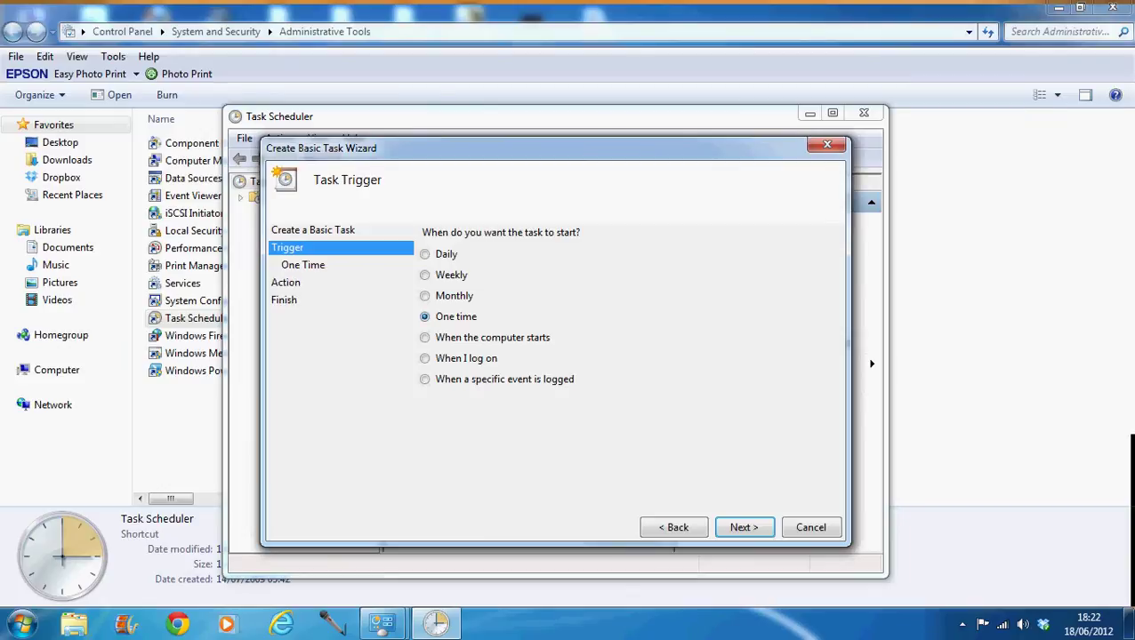
pyautogui.press('Return')
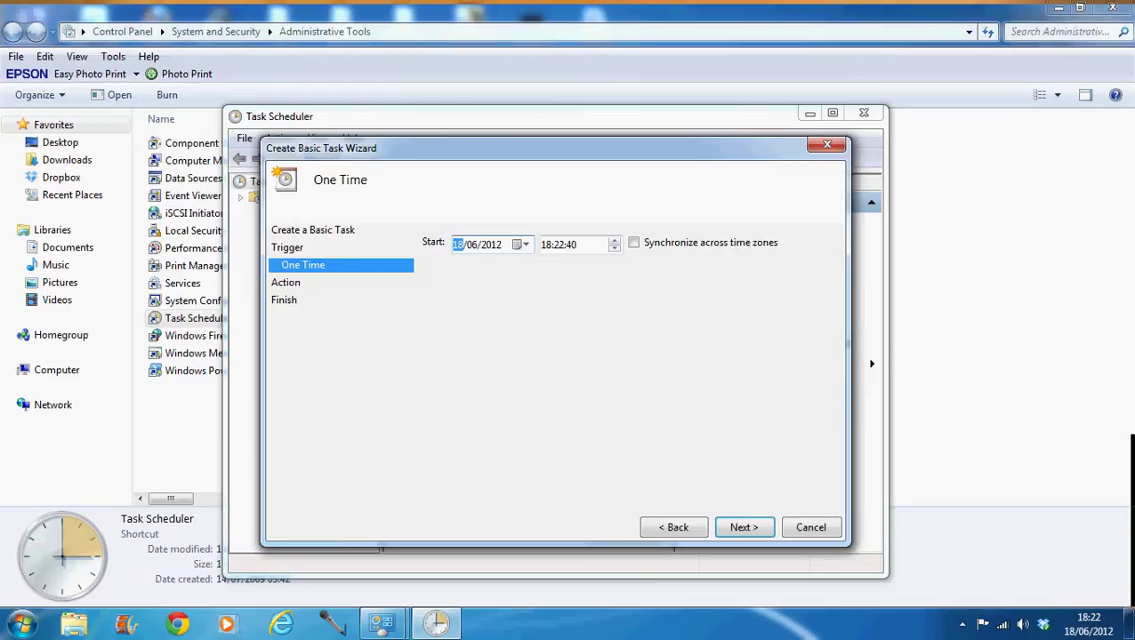
pyautogui.press('Up')
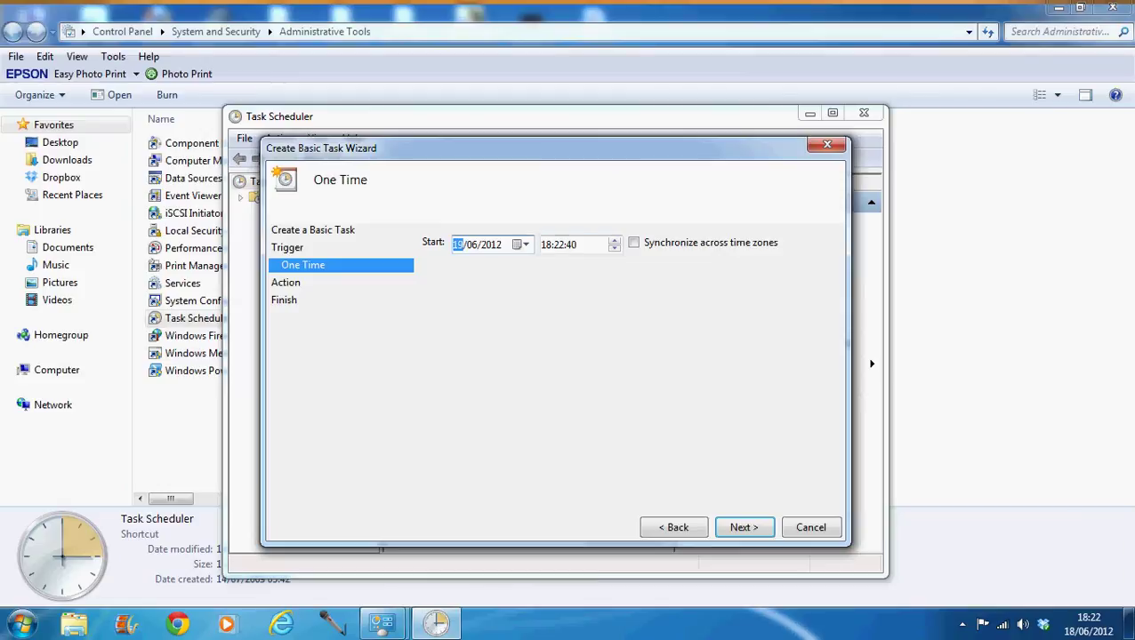
pyautogui.press('Tab')
pyautogui.press('Left')
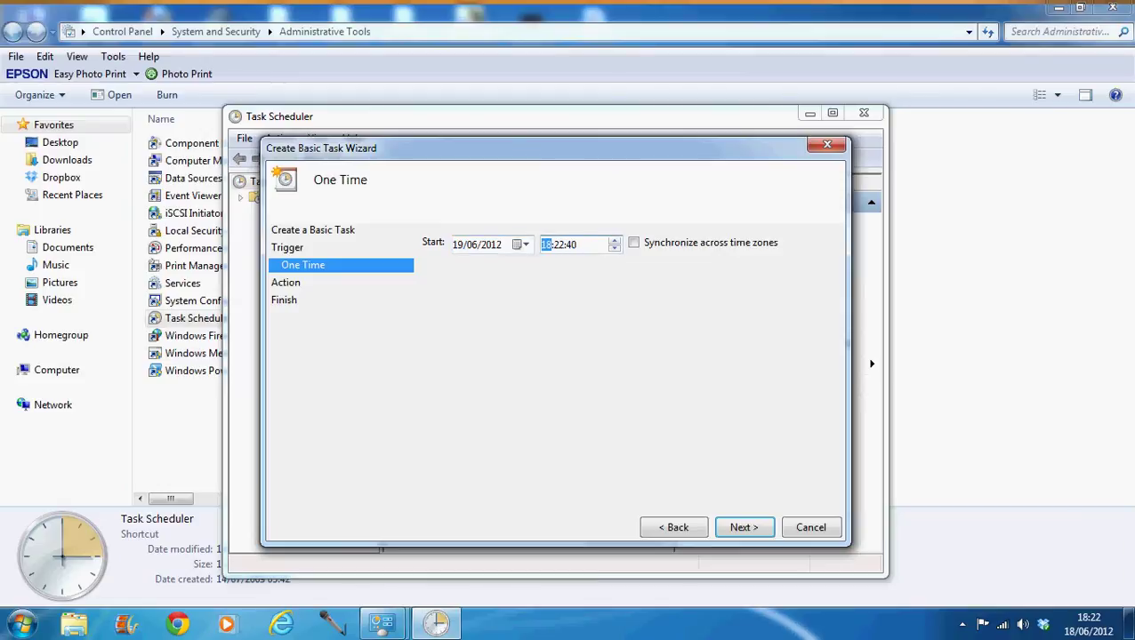
pyautogui.write('03:')
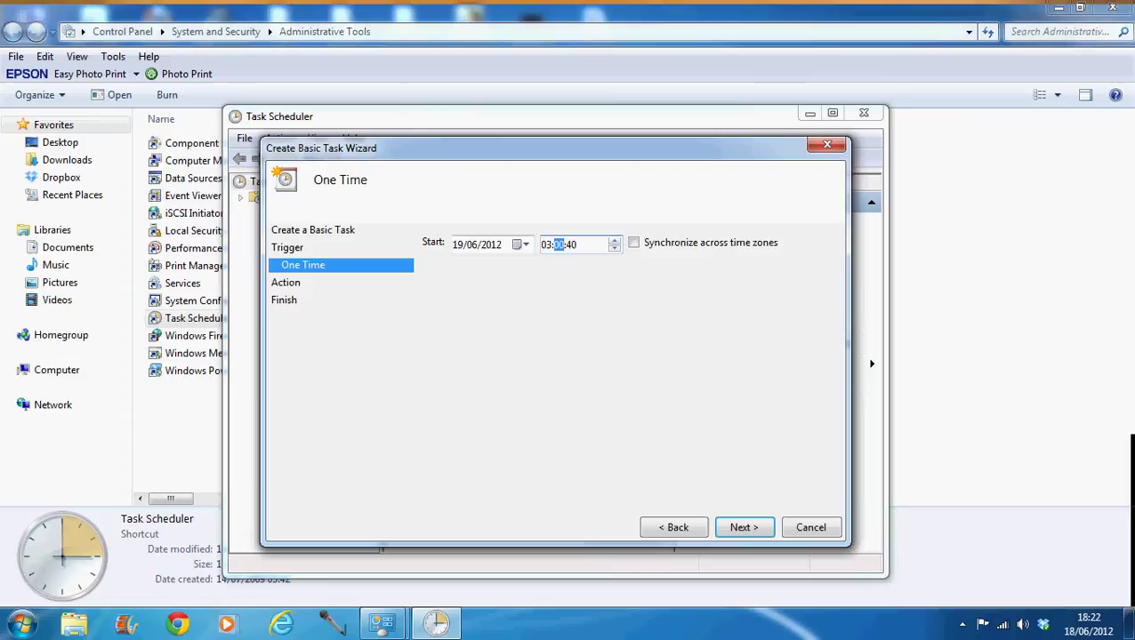
pyautogui.write('00')
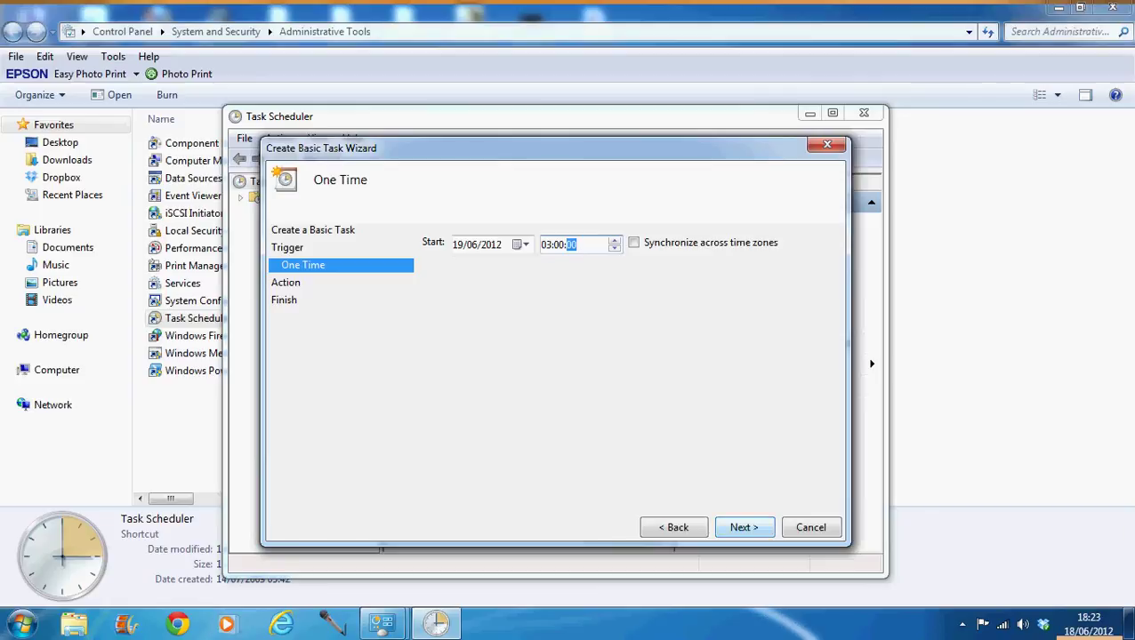
pyautogui.press('Return')
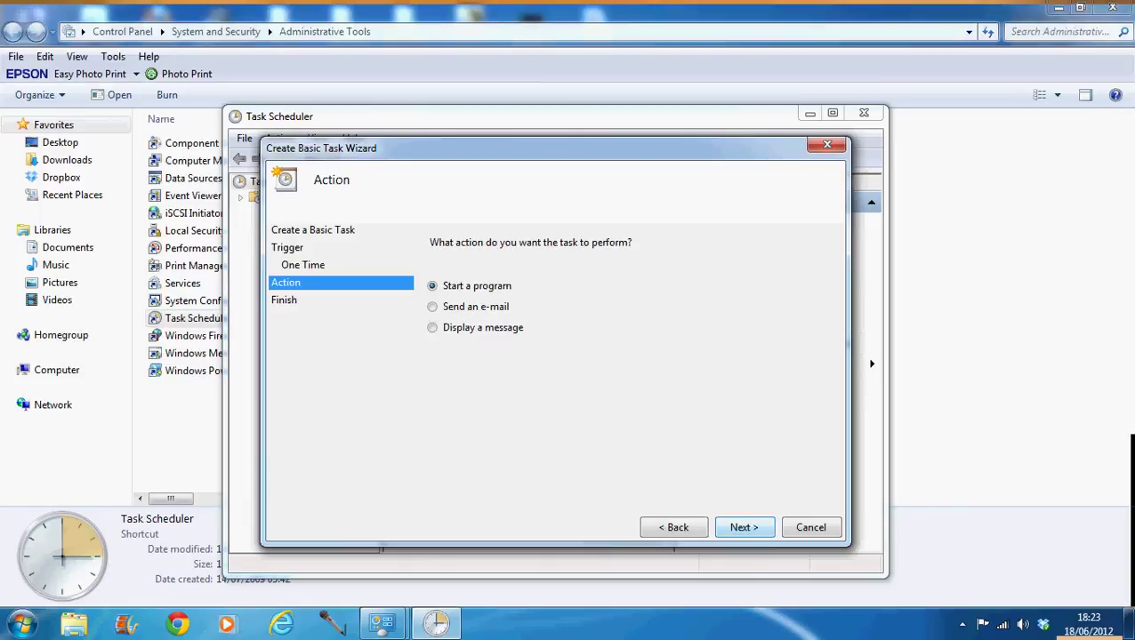
# Use the Start a program action and set C:\Windows\System32\shutdown.exe as the program.
pyautogui.press('Return')
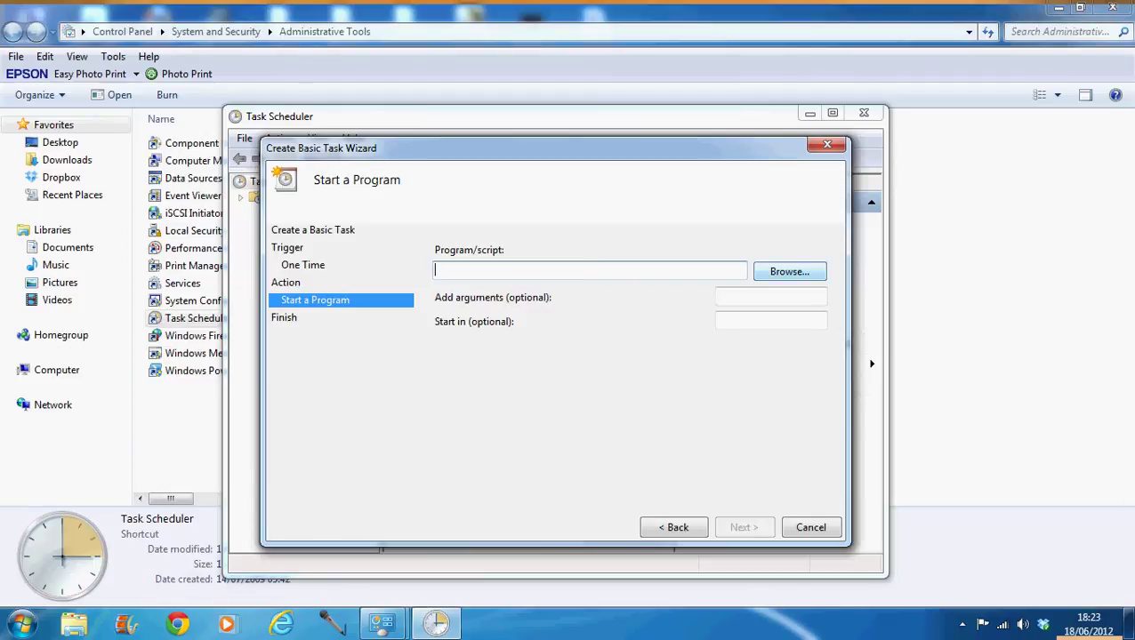
pyautogui.click(789, 272)
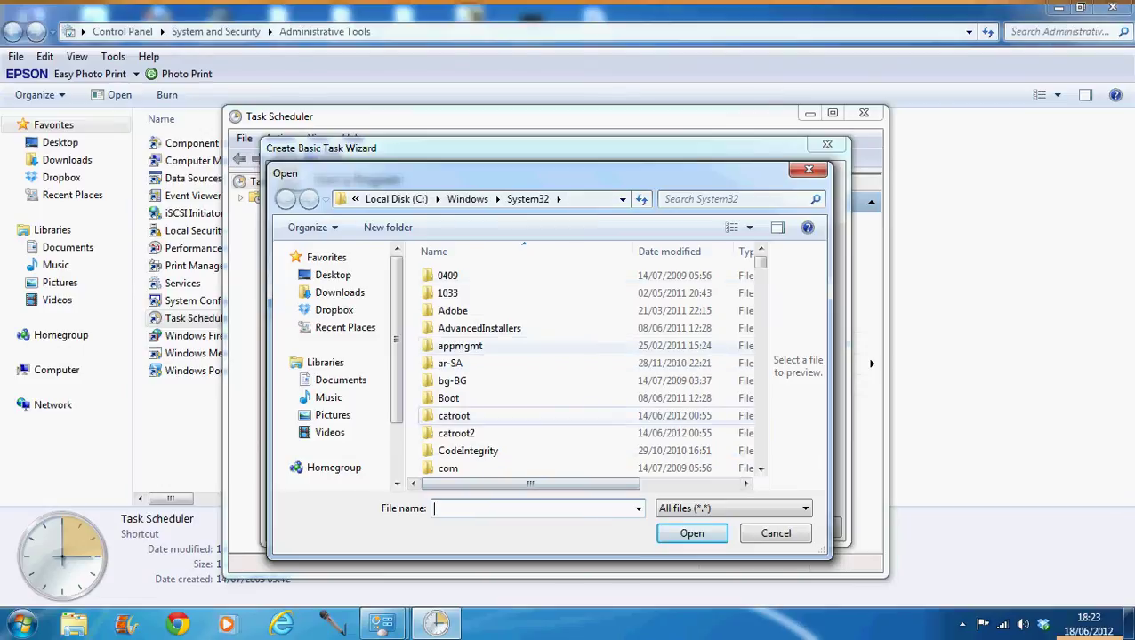
pyautogui.scroll(-10, 587, 364)
pyautogui.scroll(10, 587, 365)
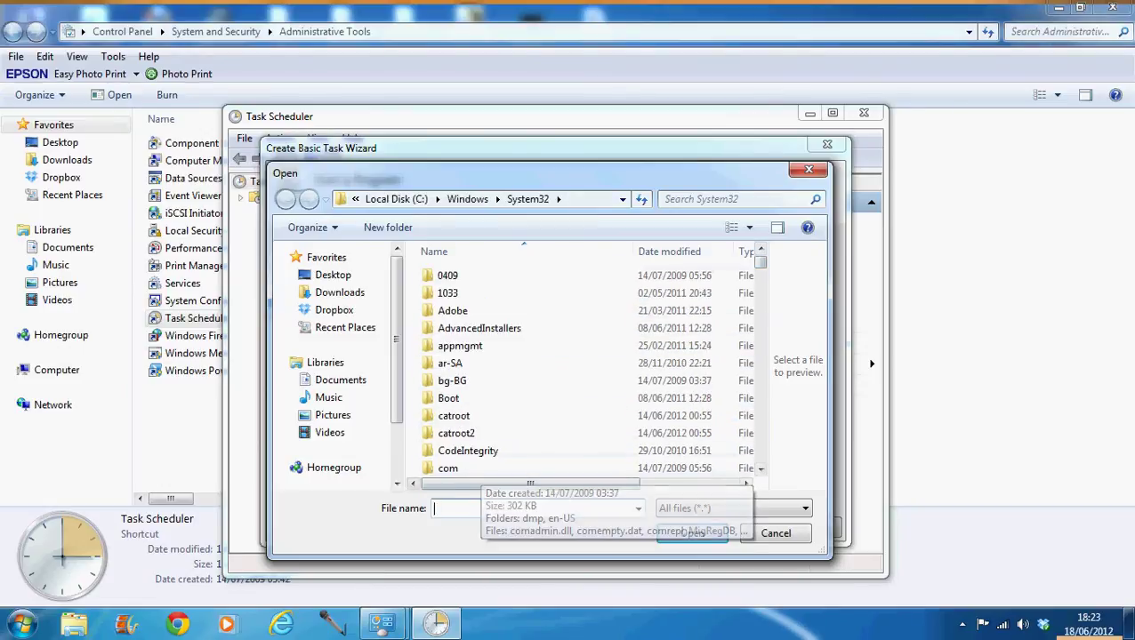
pyautogui.write('shutdown')
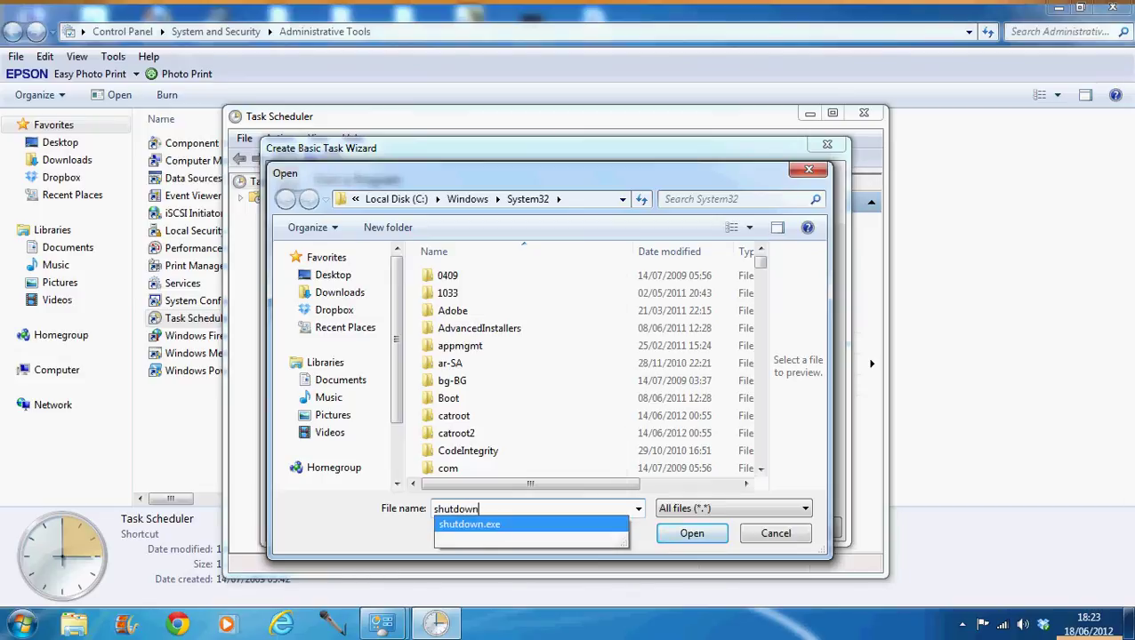
pyautogui.press('Return')
pyautogui.press('Return')
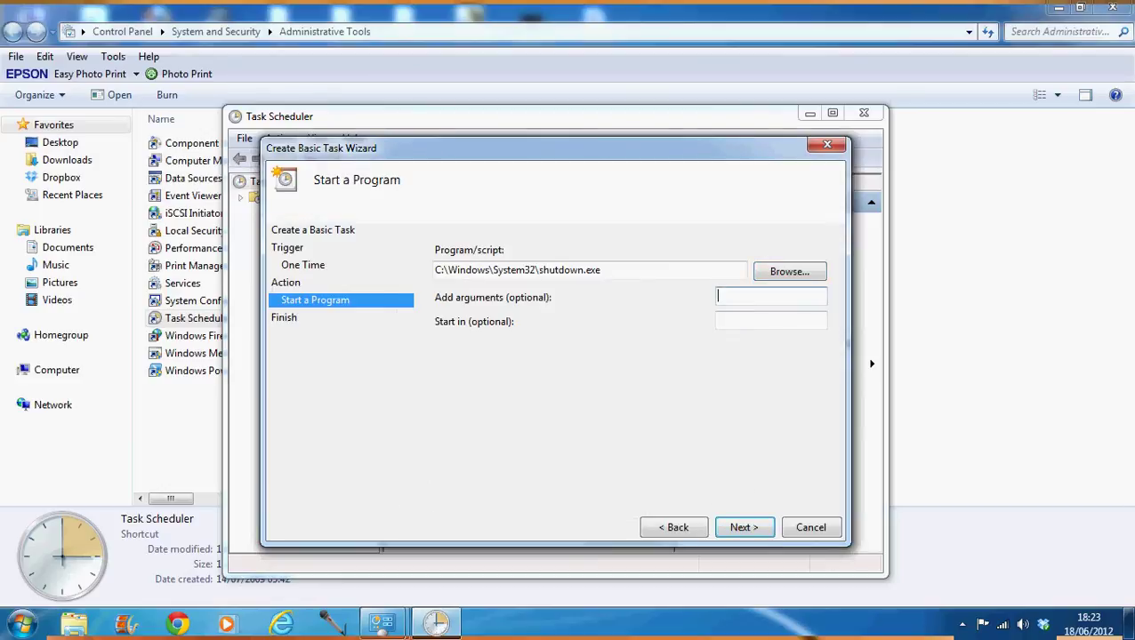
# Enter 's/ f/' as the arguments for shutdown.exe.
pyautogui.write('s/')
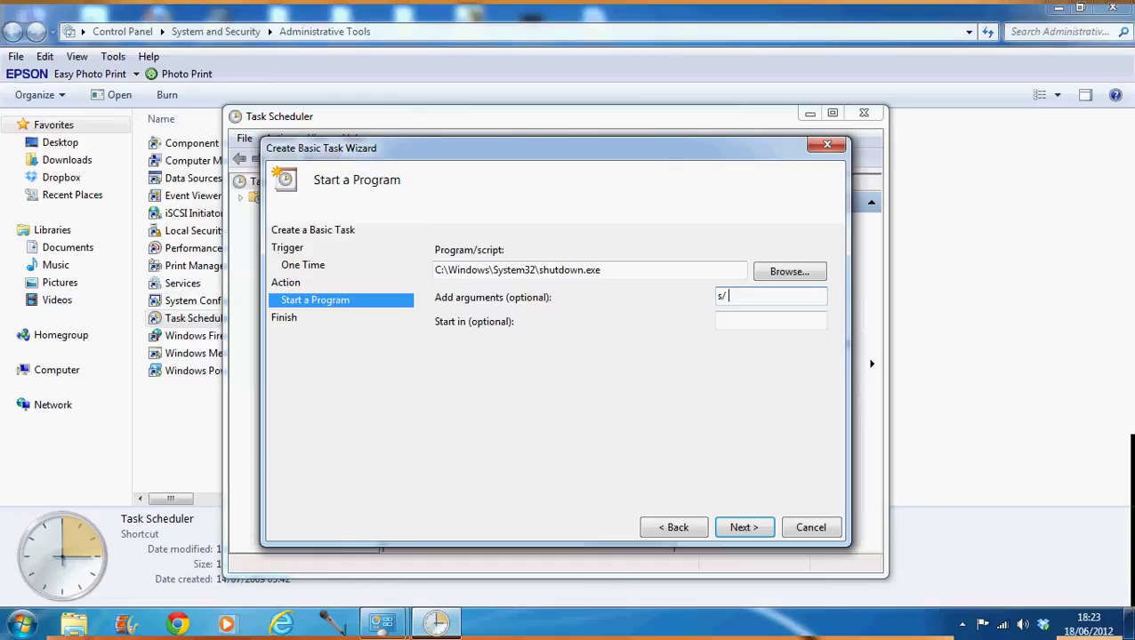
pyautogui.write(' f/')
pyautogui.press('Return')
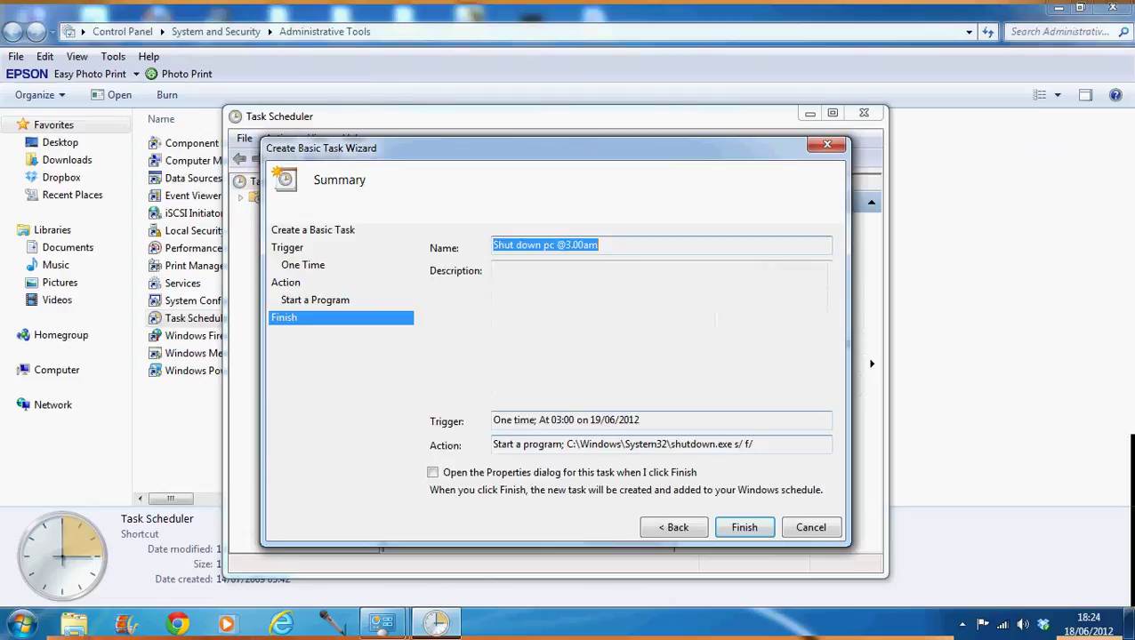